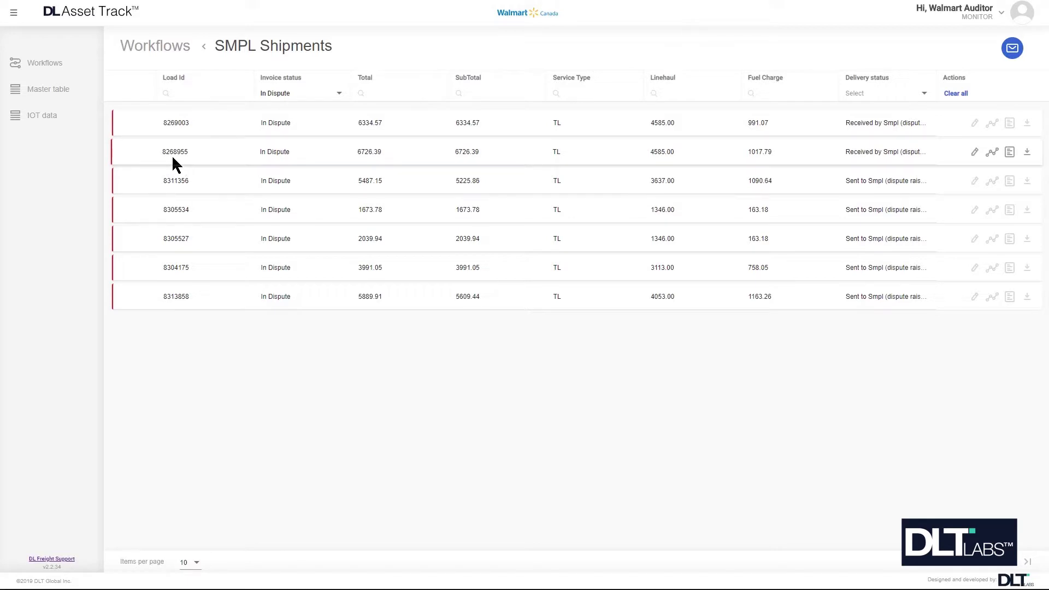
click(1009, 153)
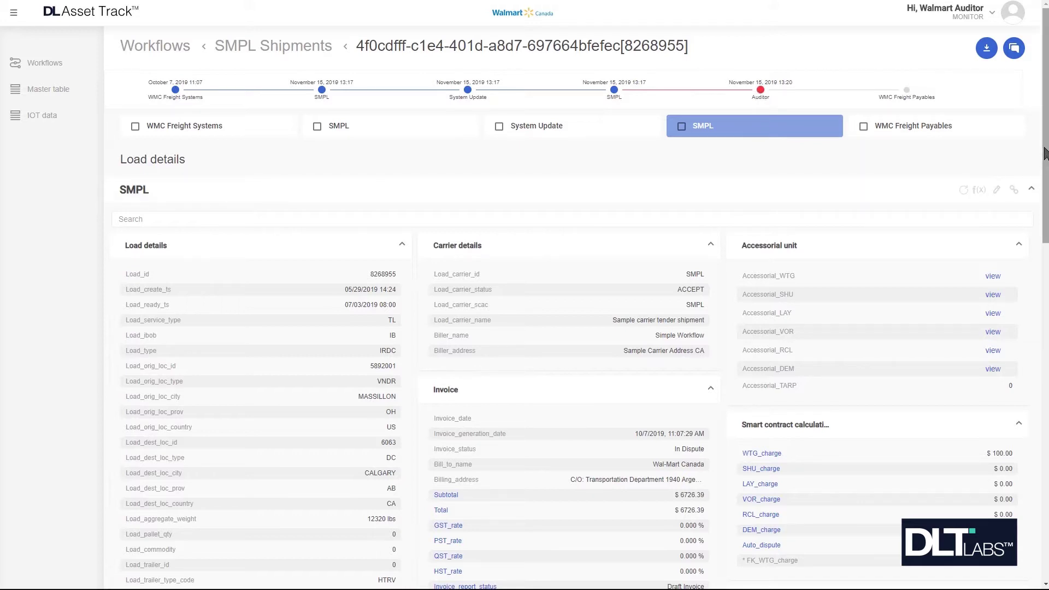
drag(1044, 153, 1044, 255)
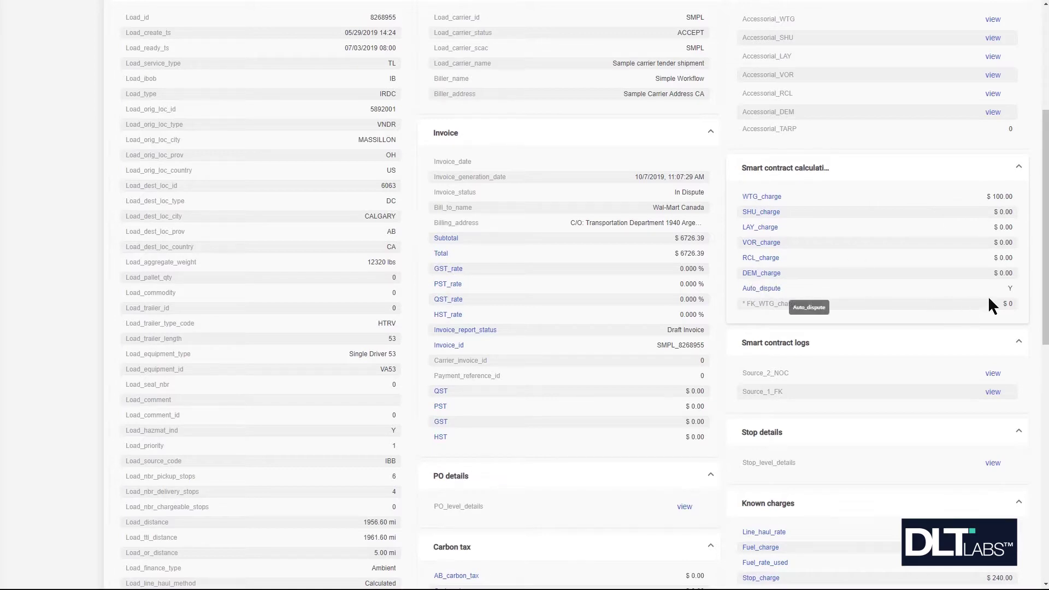
drag(1045, 254, 1044, 370)
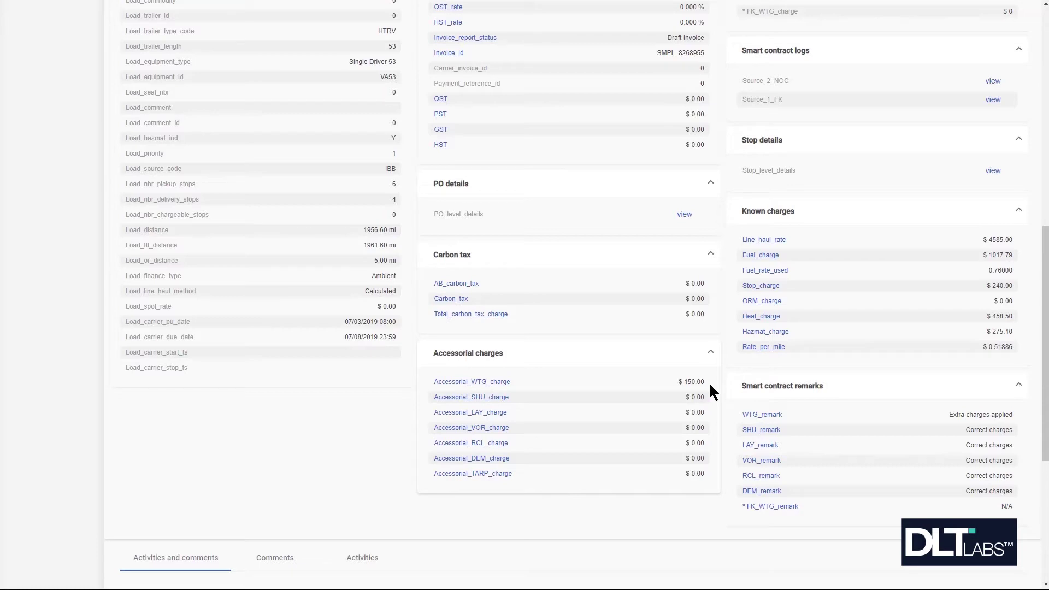
drag(1039, 278, 1046, 158)
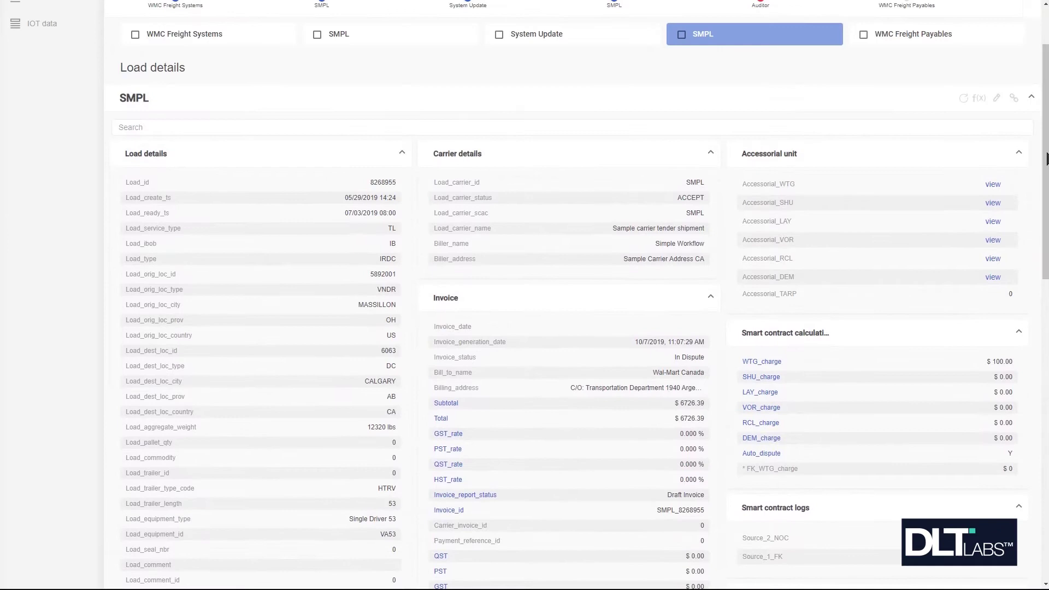
scroll(1043, 22, up, 1)
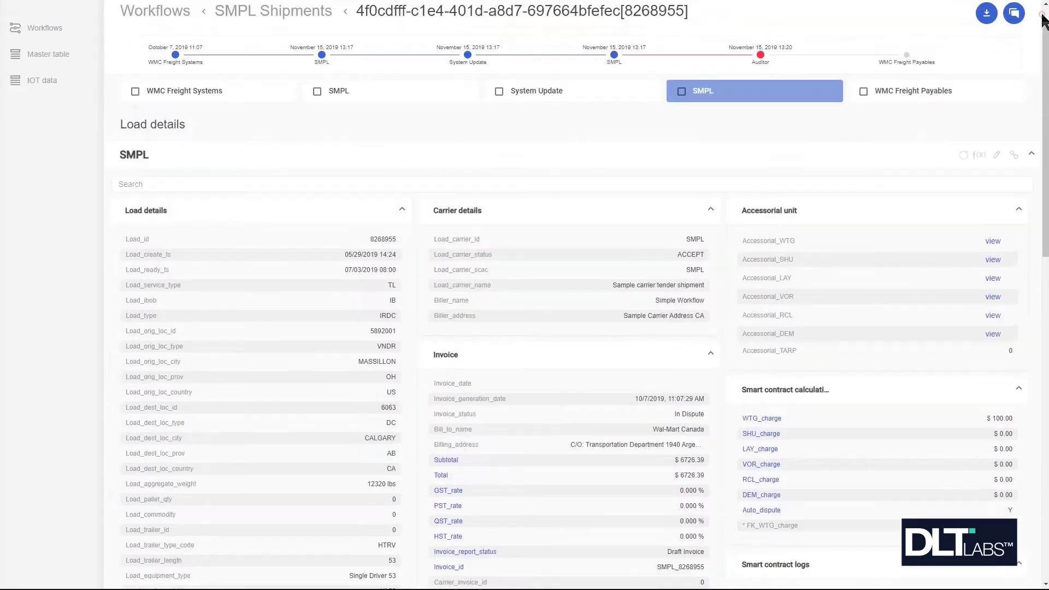
scroll(1043, 19, up, 1)
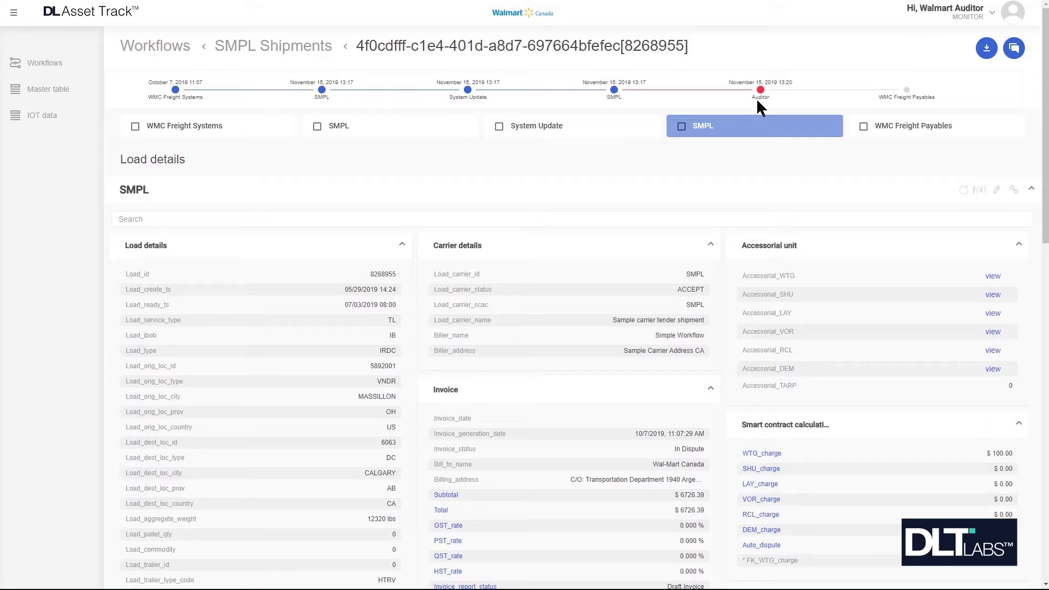
drag(1044, 120, 1023, 461)
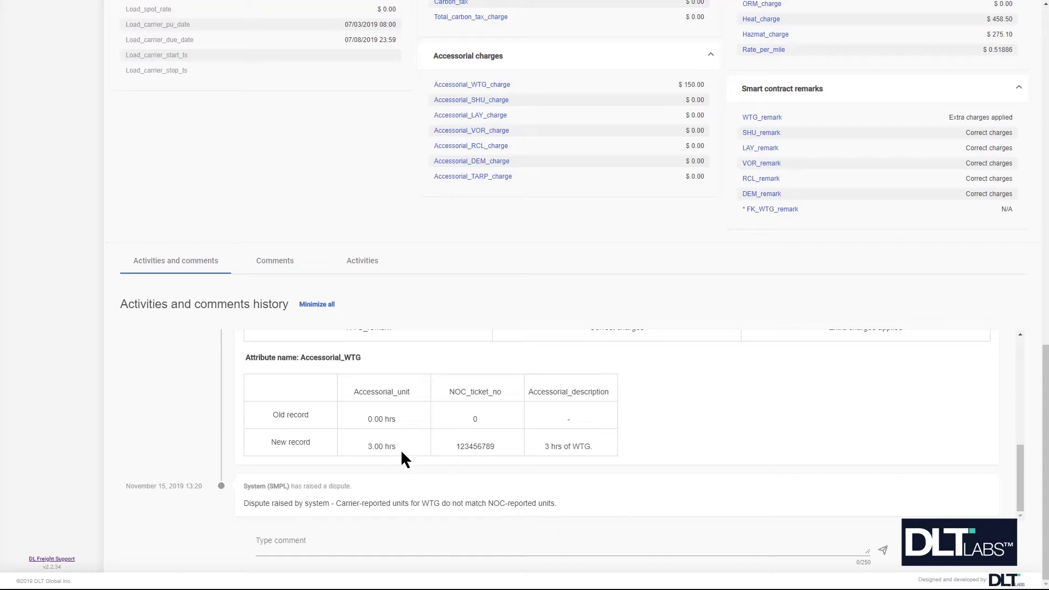
drag(397, 445, 364, 445)
scroll(1023, 371, up, 1)
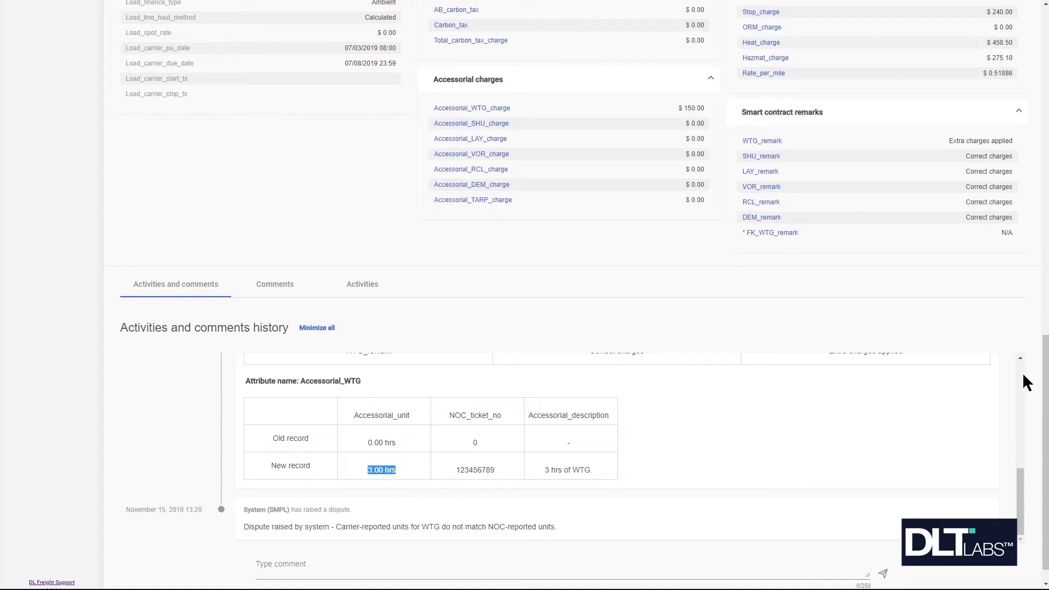
scroll(1021, 372, up, 15)
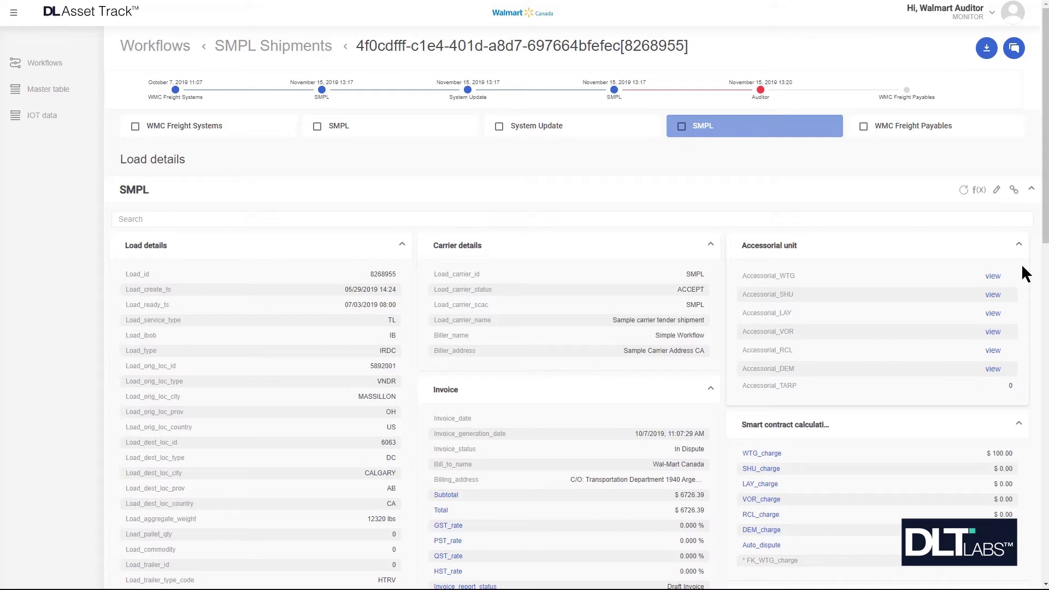
Post the comment 'Wait time charges are in review.' to shipment 8268955's activity history.
drag(1045, 69, 1045, 431)
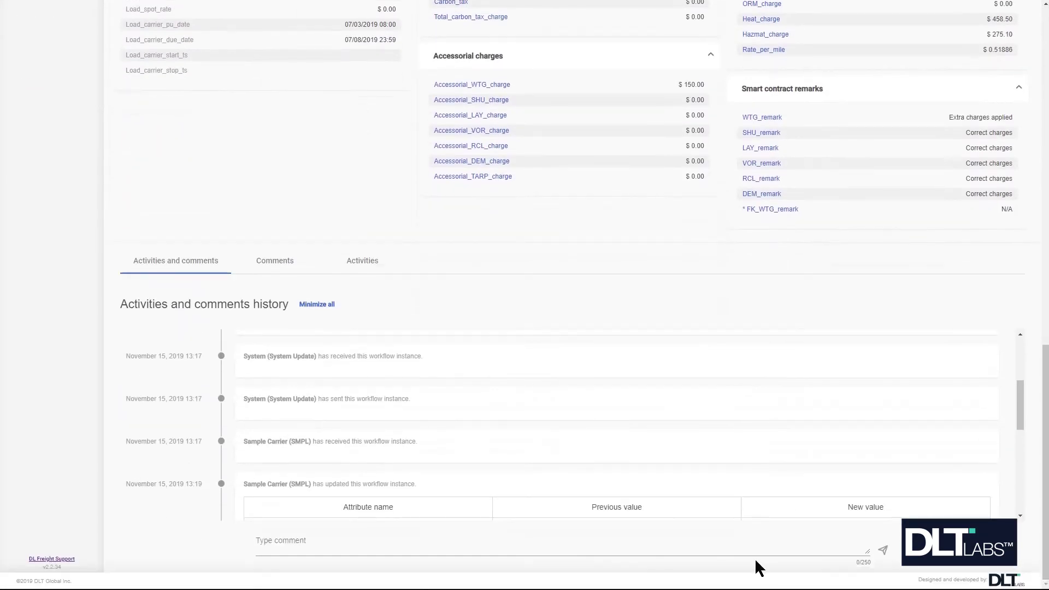
scroll(418, 480, down, 8)
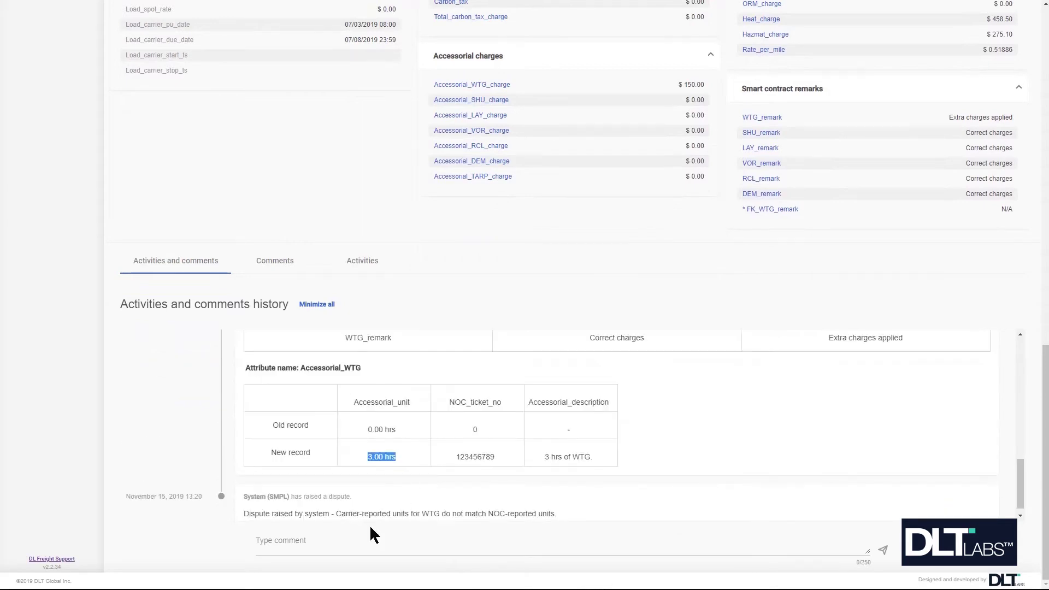
click(344, 540)
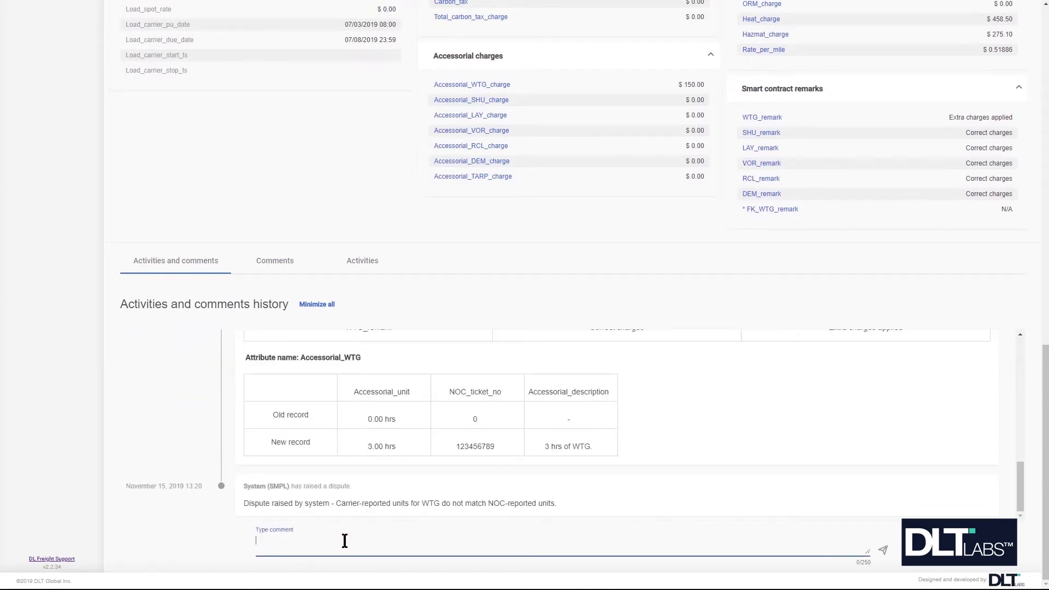
text(Wait time charges are in review.)
click(886, 544)
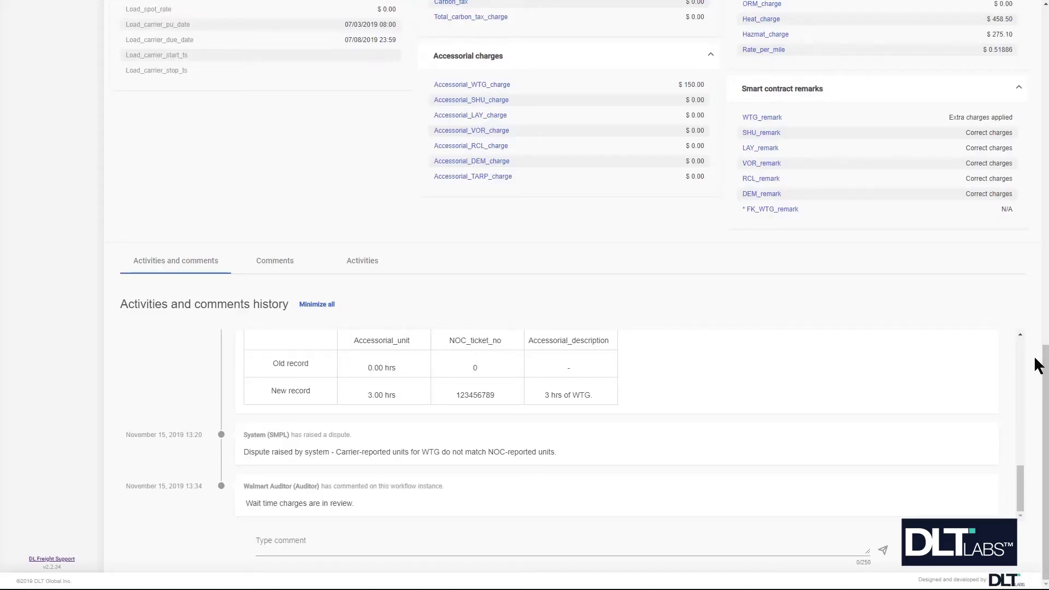
drag(1043, 360, 1044, 239)
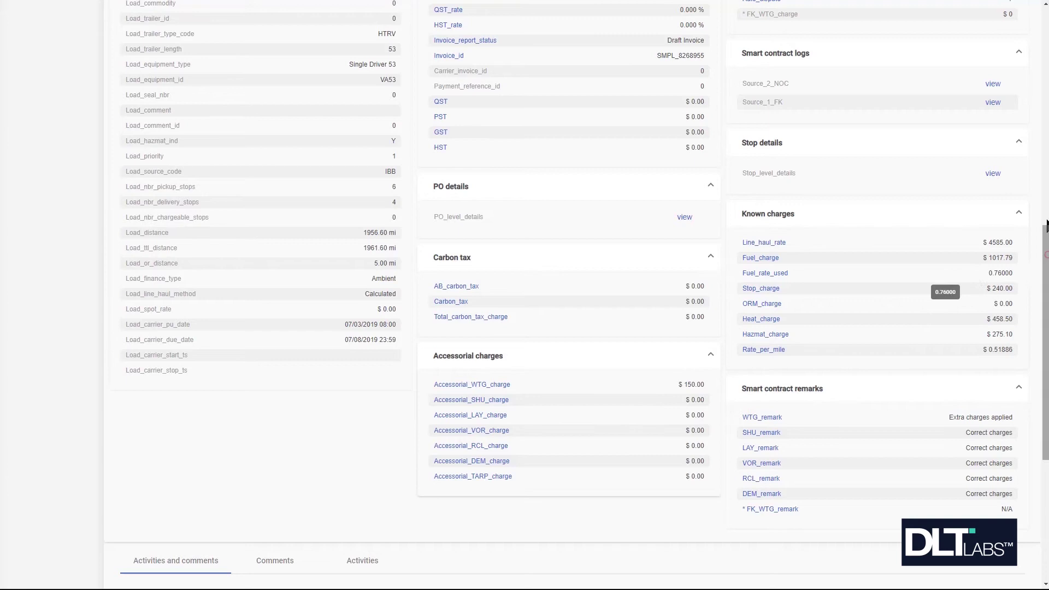
drag(1045, 225, 1046, 101)
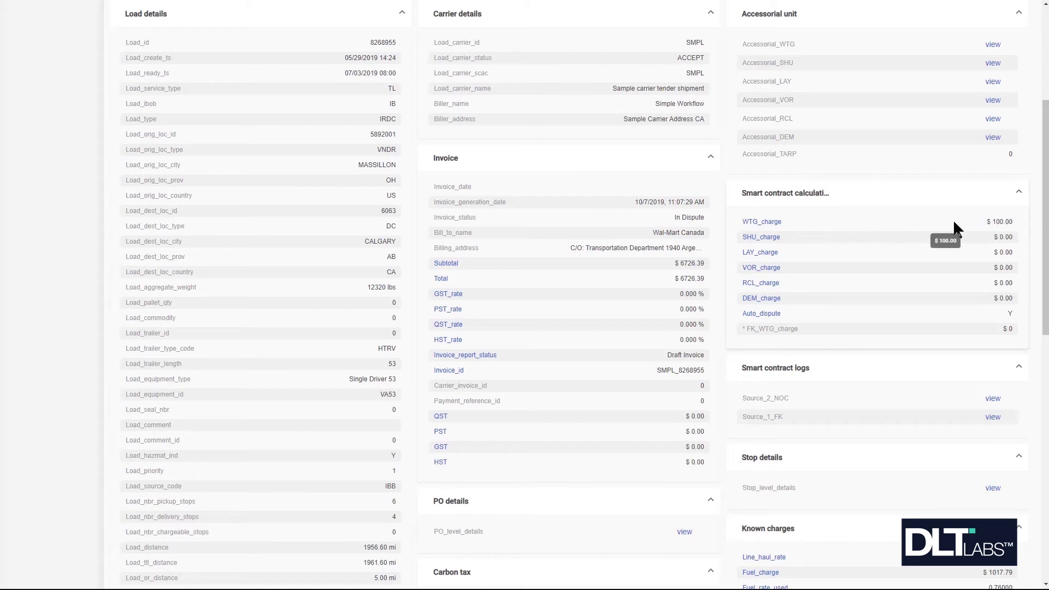
drag(1045, 219, 1044, 224)
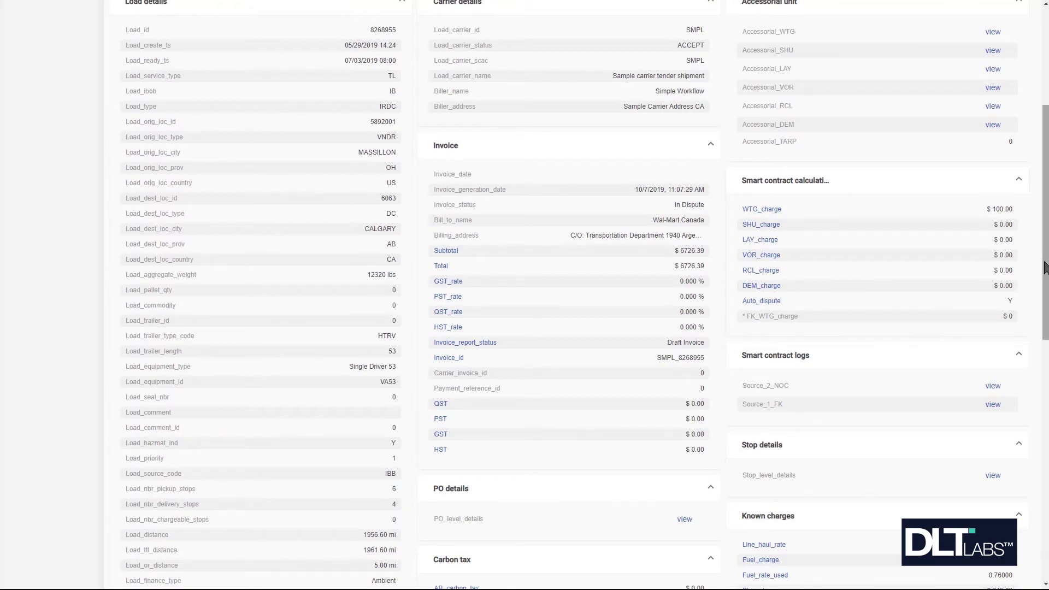
scroll(1044, 271, up, 4)
scroll(1046, 162, up, 1)
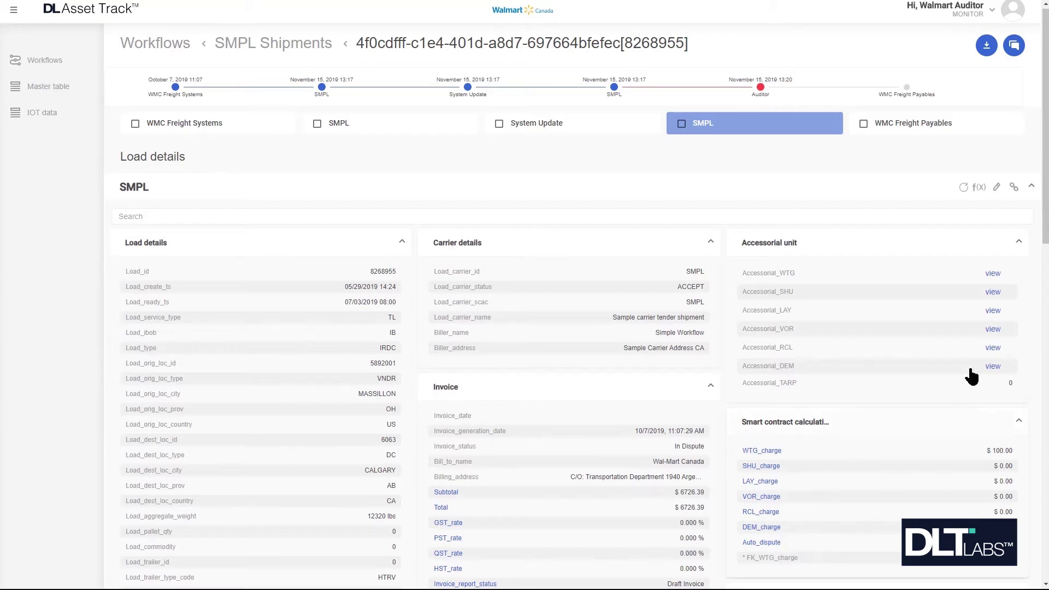
Open the Update instance form from the SMPL card's edit icon and scroll down to the Accessorial sections.
click(996, 189)
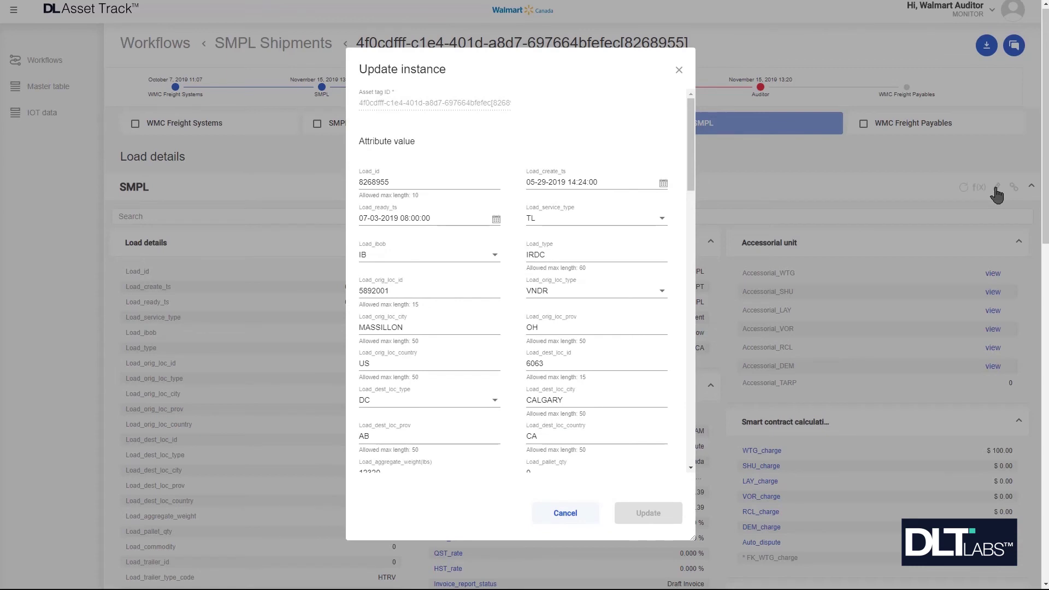
click(690, 165)
scroll(686, 424, down, 2)
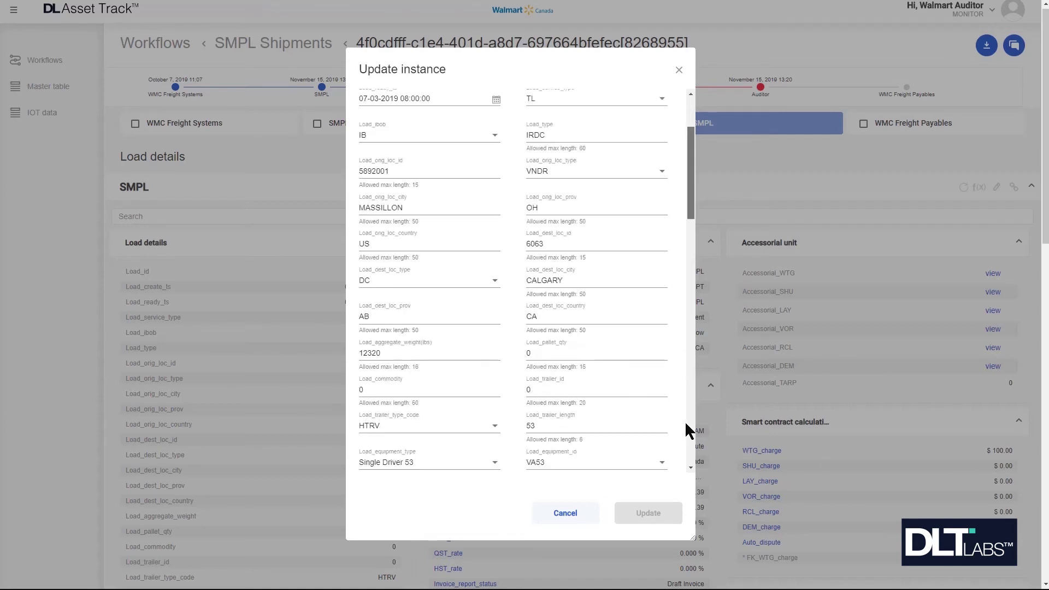
scroll(683, 421, down, 10)
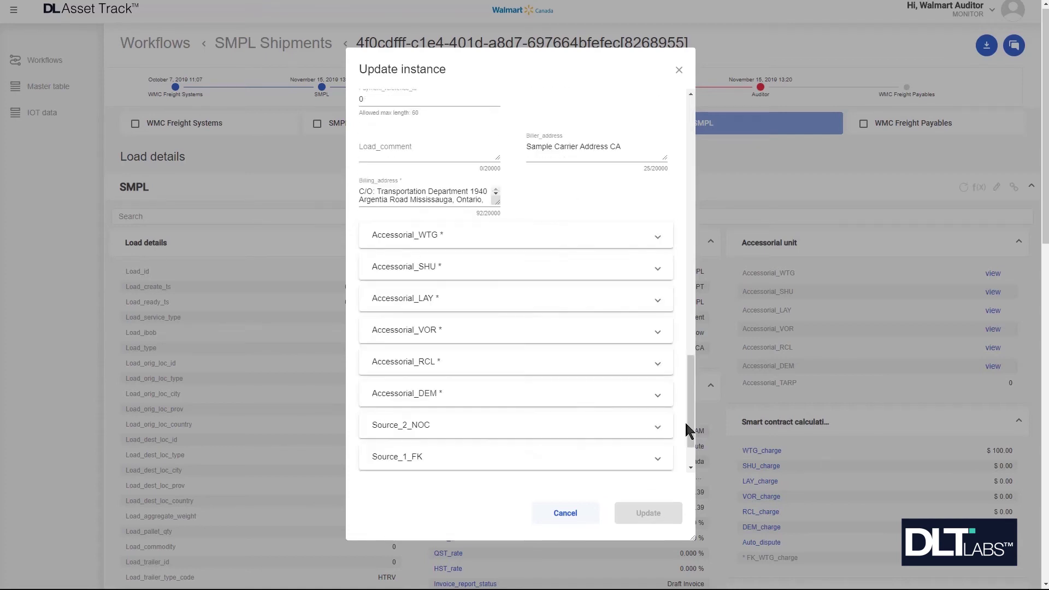
Expand Source_2_NOC and change the WTG Load_accessorial_unit from 2.00 to 3.00.
click(656, 426)
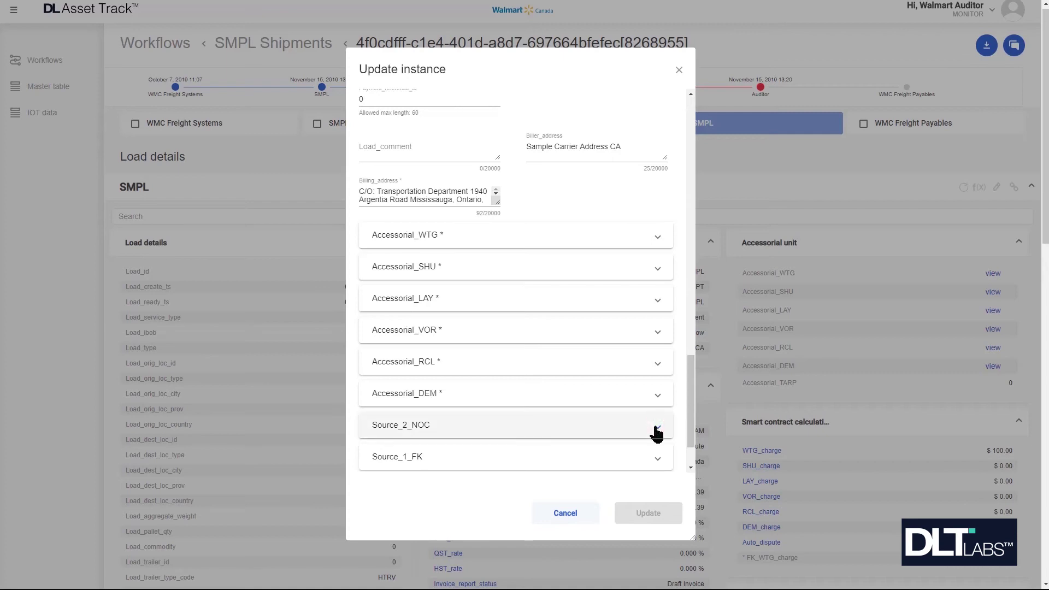
click(655, 427)
scroll(691, 402, down, 1)
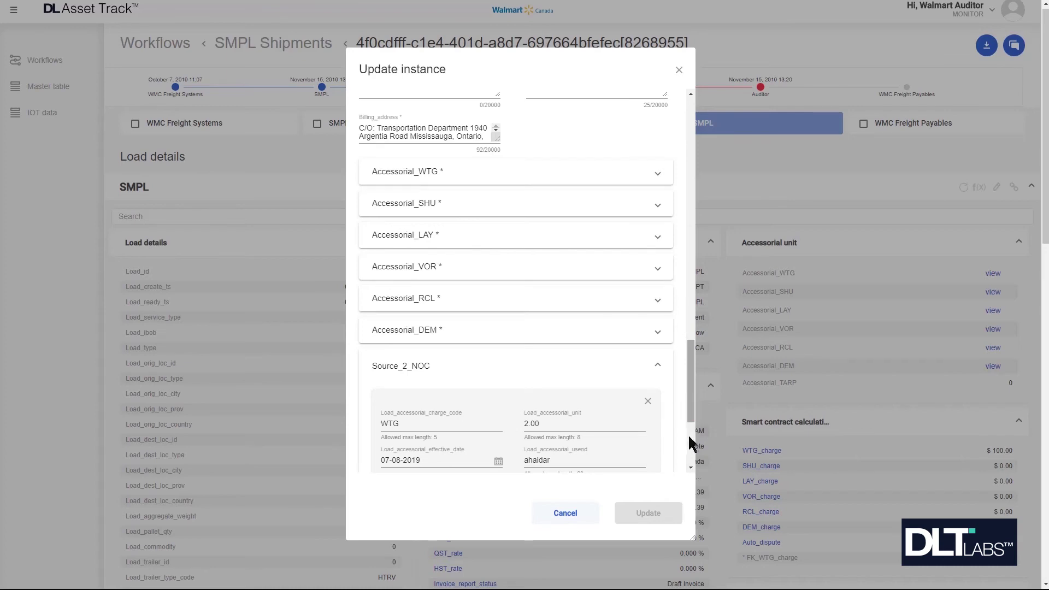
scroll(688, 440, down, 3)
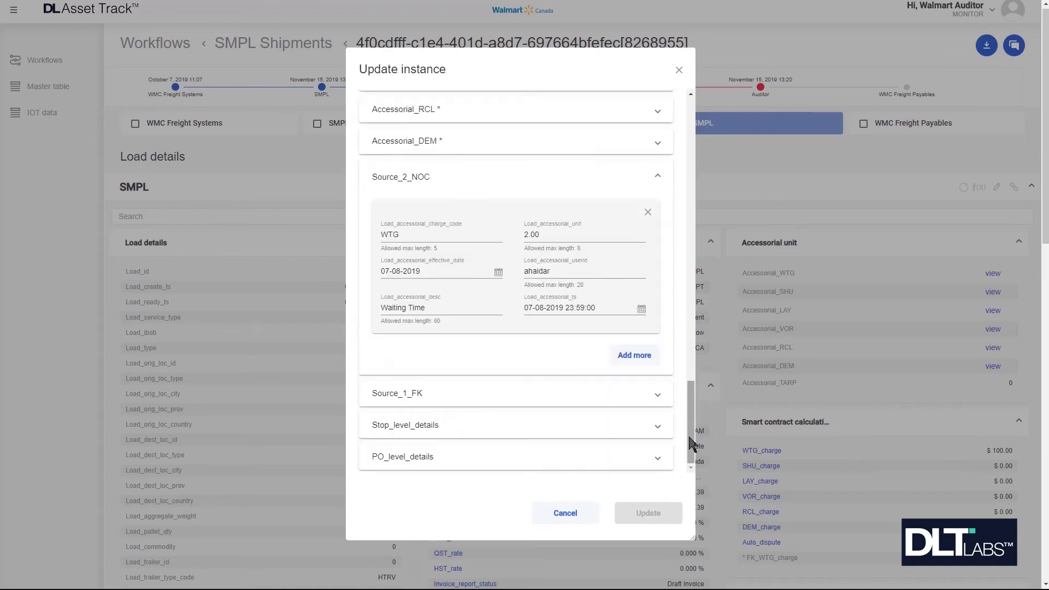
click(535, 234)
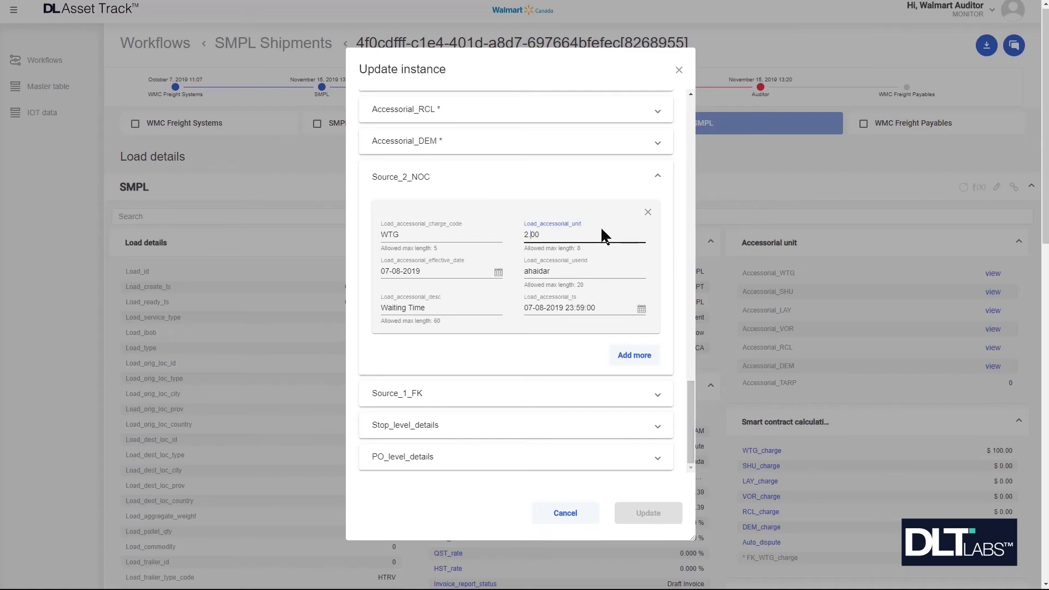
scroll(601, 226, up, 2)
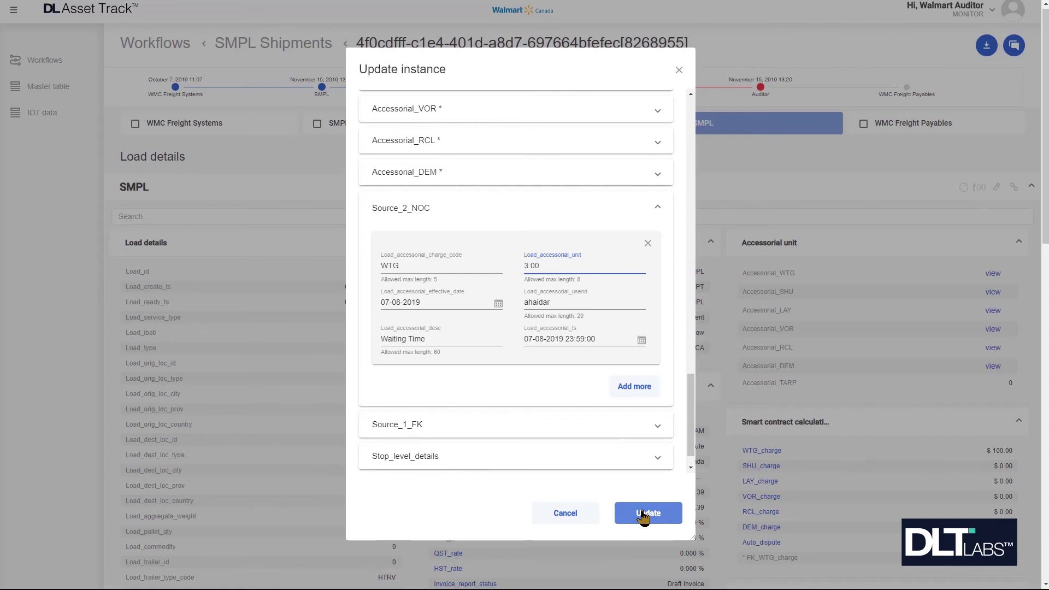
Save the Update instance form so WTG_charge shows $150.00 and the invoice is Not Ready for Payment.
click(644, 514)
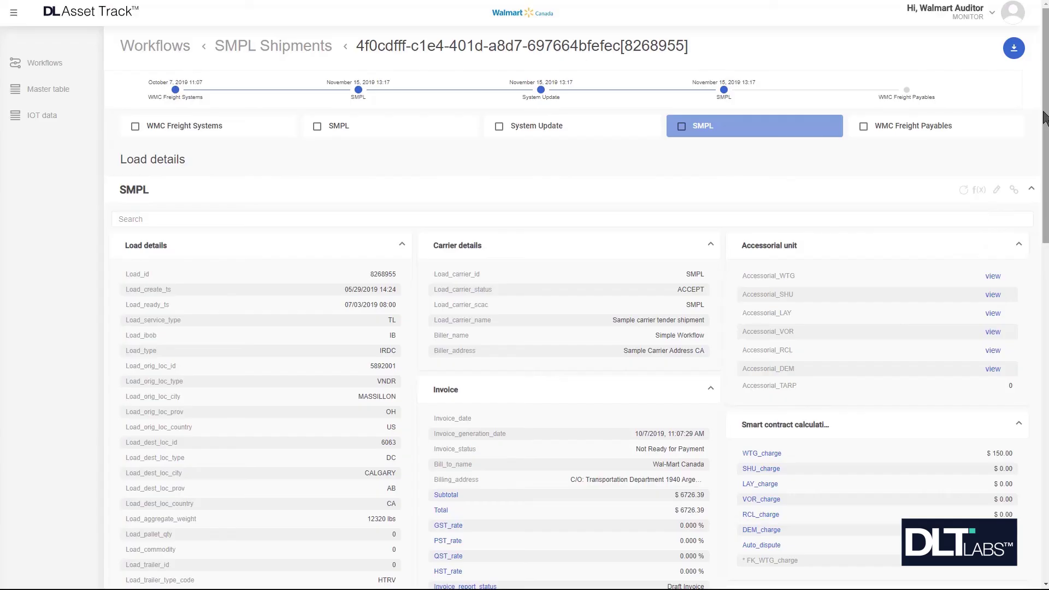
drag(1044, 118, 1026, 210)
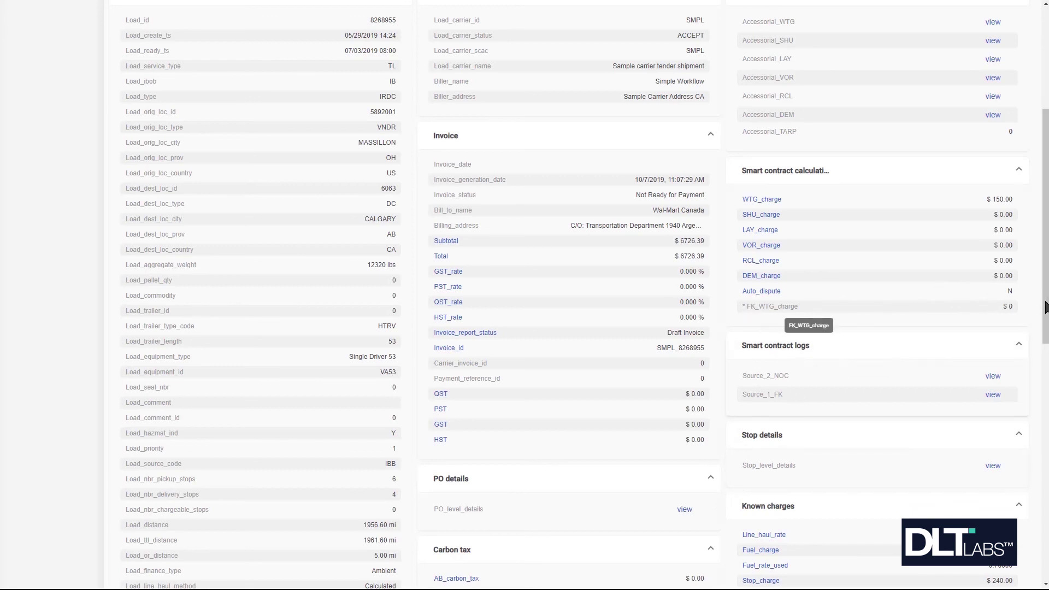
drag(1044, 307, 1046, 206)
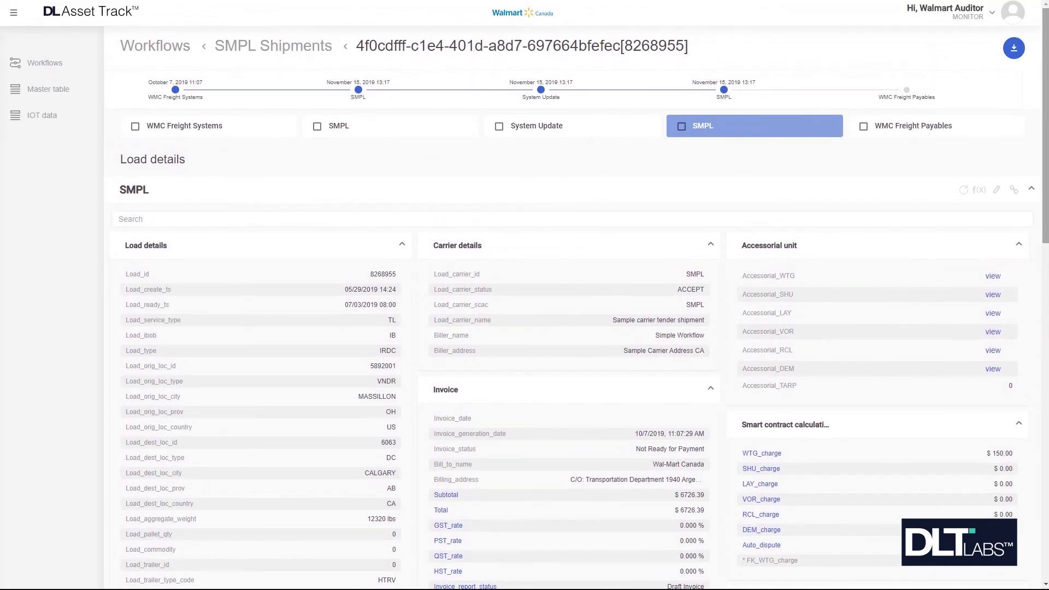